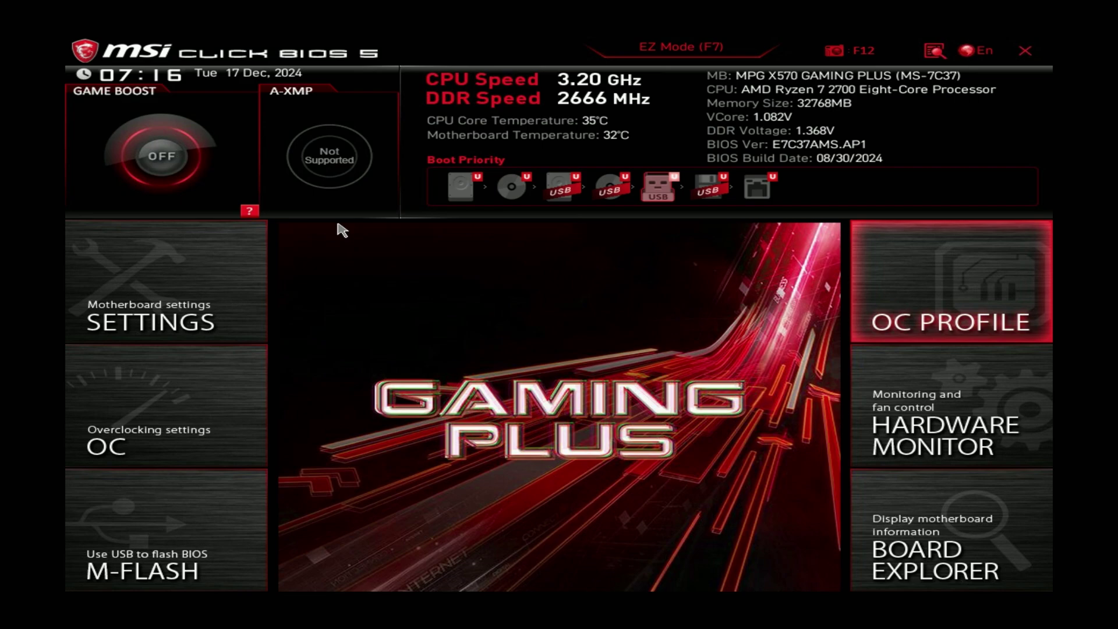
# - Save the BIOS configuration with F10 and confirm Yes to reboot into Windows
pyautogui.press('F10')
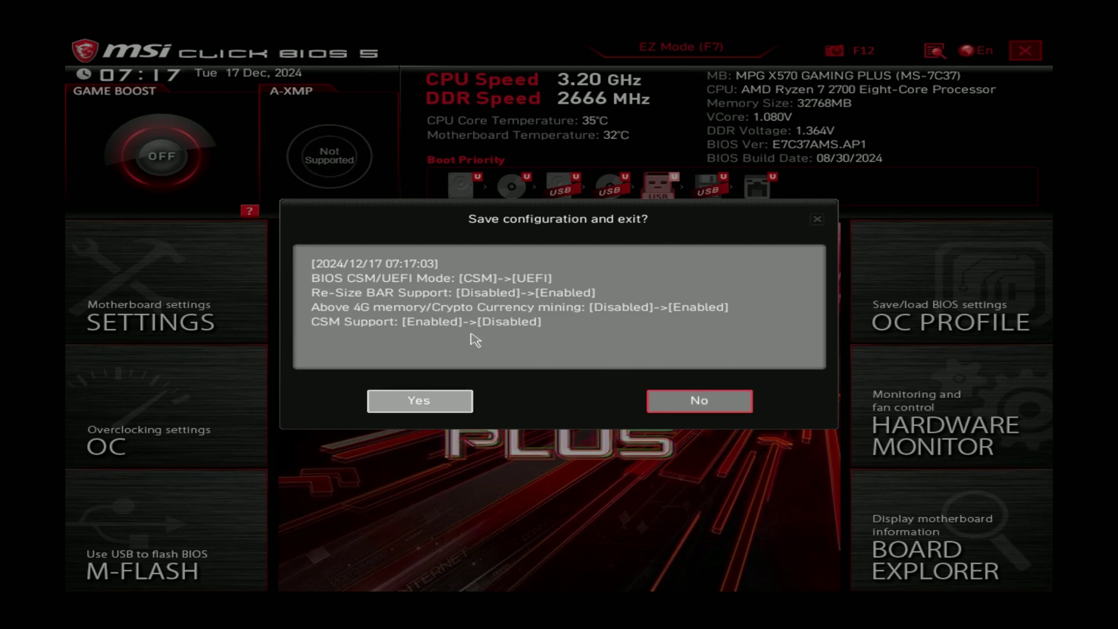
pyautogui.click(435, 406)
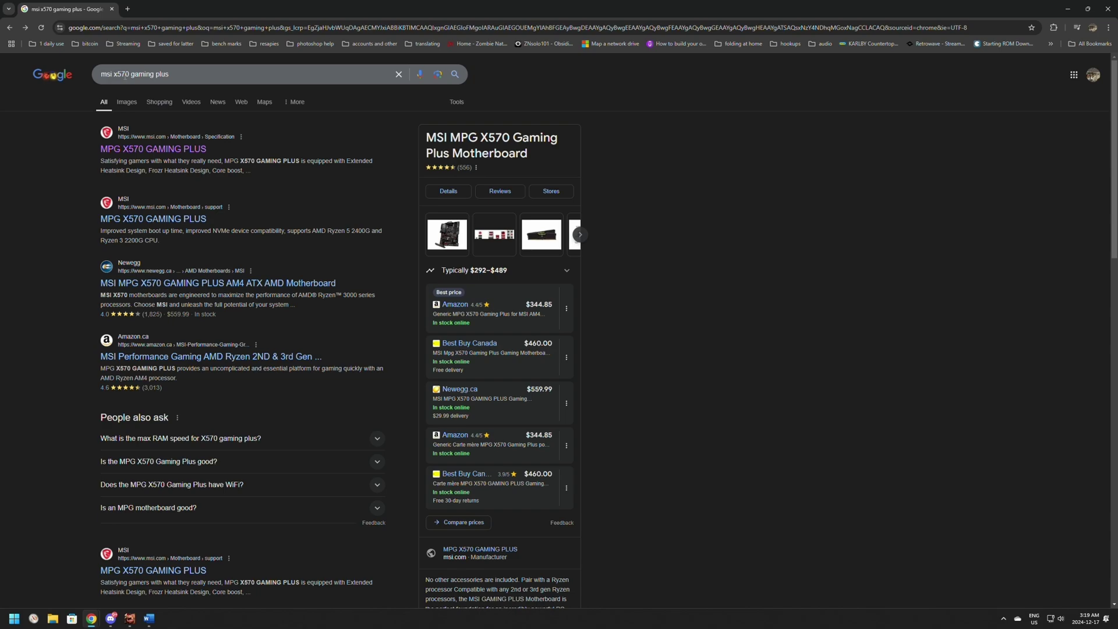
# - From the MPG X570 GAMING PLUS support page, download the 7C37vAP1 (Beta) AMI BIOS (17.98 MB)
pyautogui.click(133, 153)
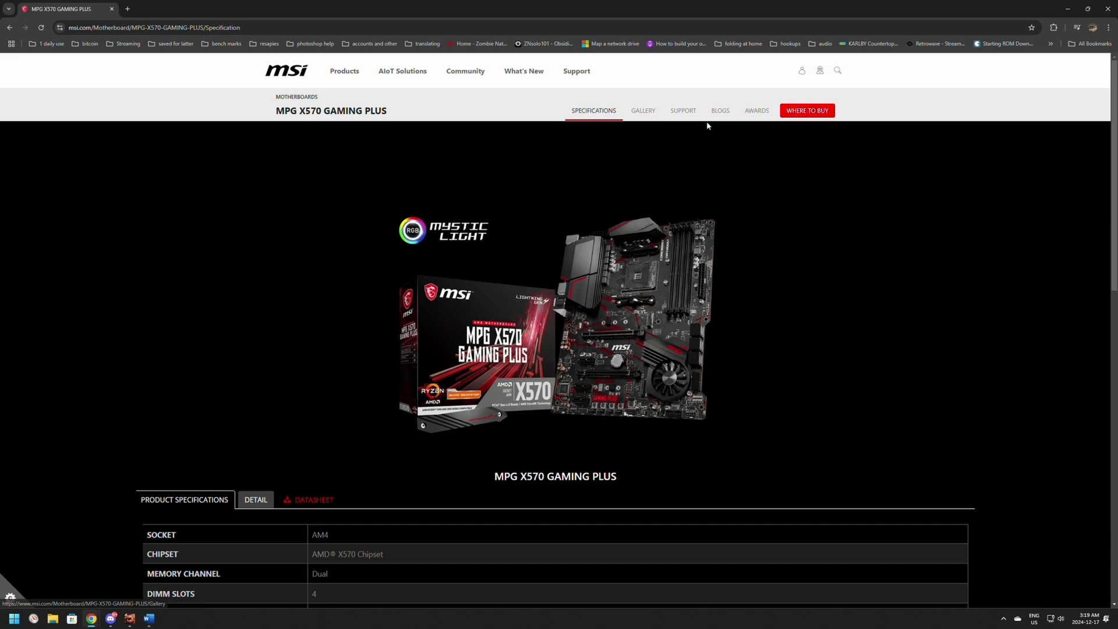
pyautogui.click(686, 114)
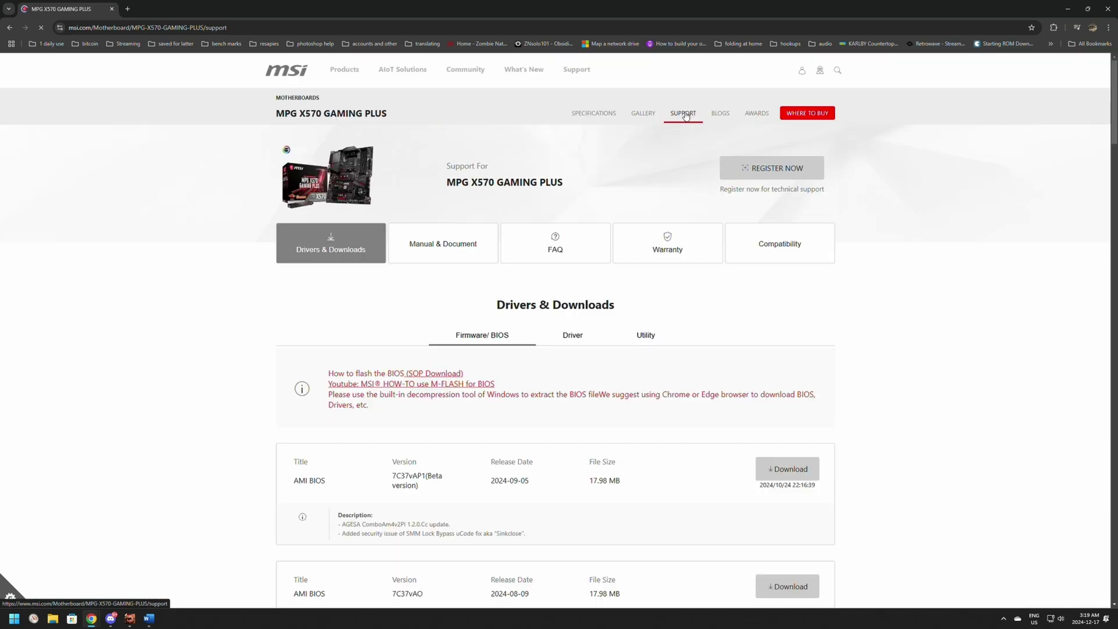
pyautogui.scroll(-1, 429, 237)
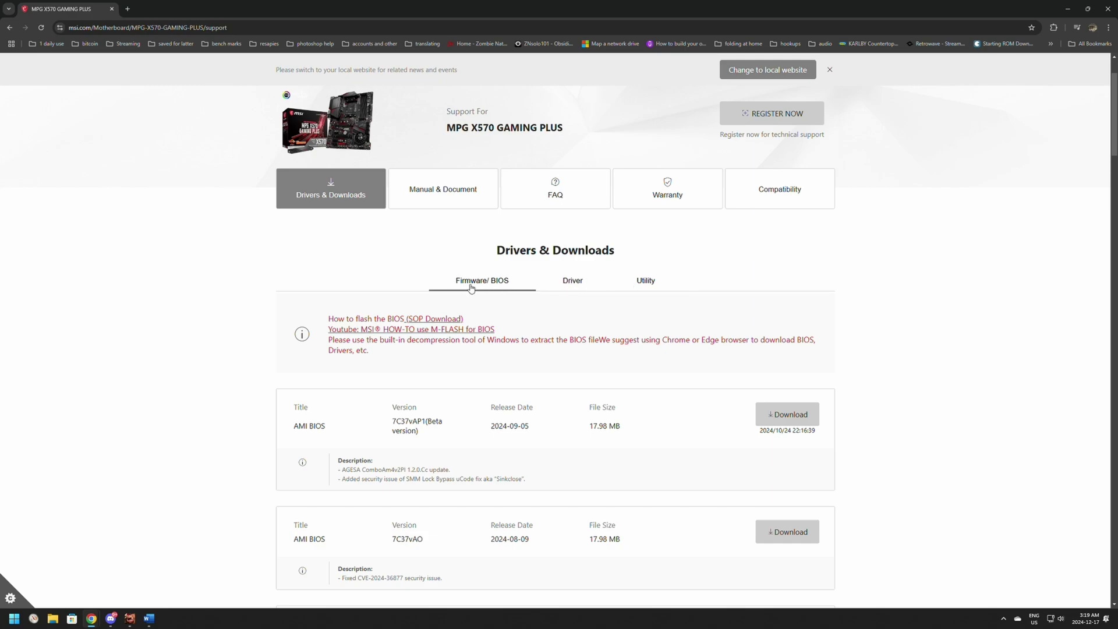
pyautogui.scroll(-1, 469, 288)
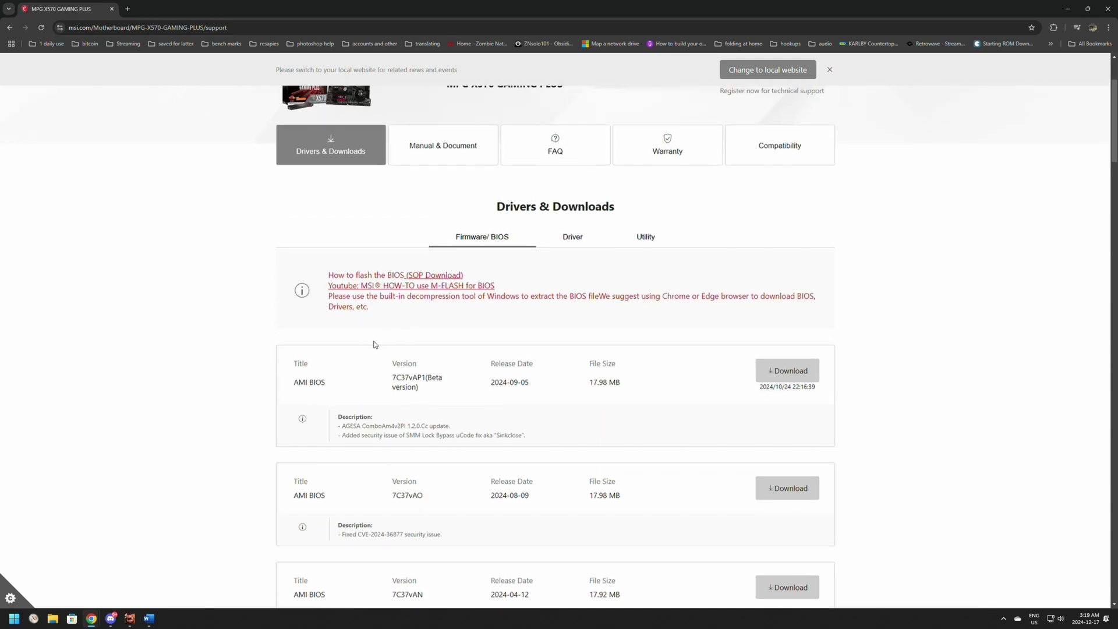
pyautogui.scroll(-1, 373, 345)
pyautogui.scroll(-1, 319, 338)
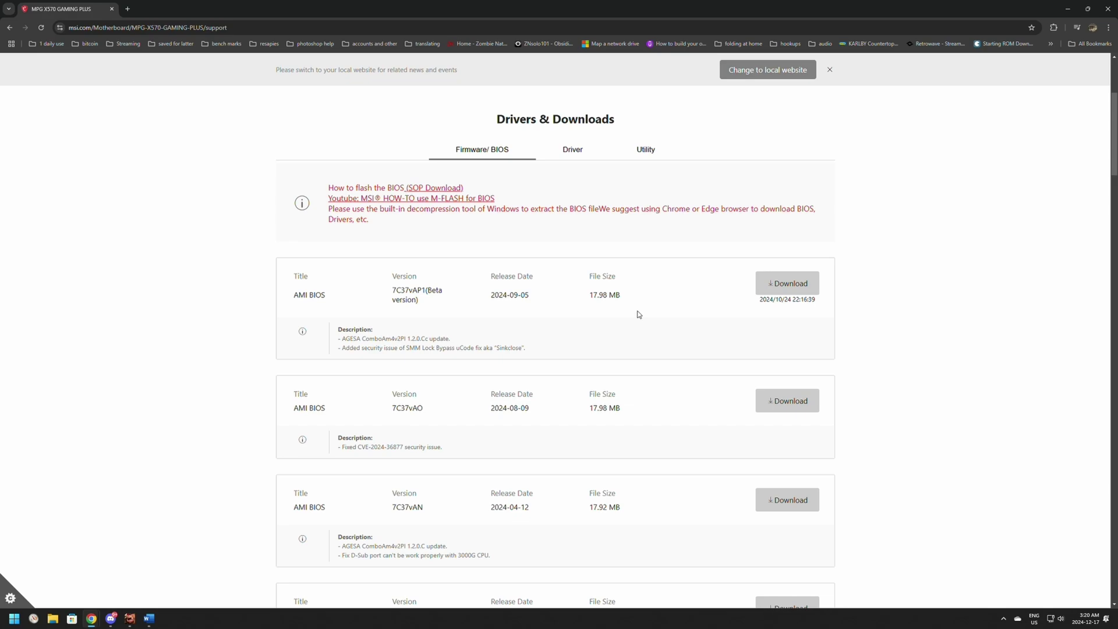
pyautogui.scroll(1, 638, 314)
pyautogui.click(788, 326)
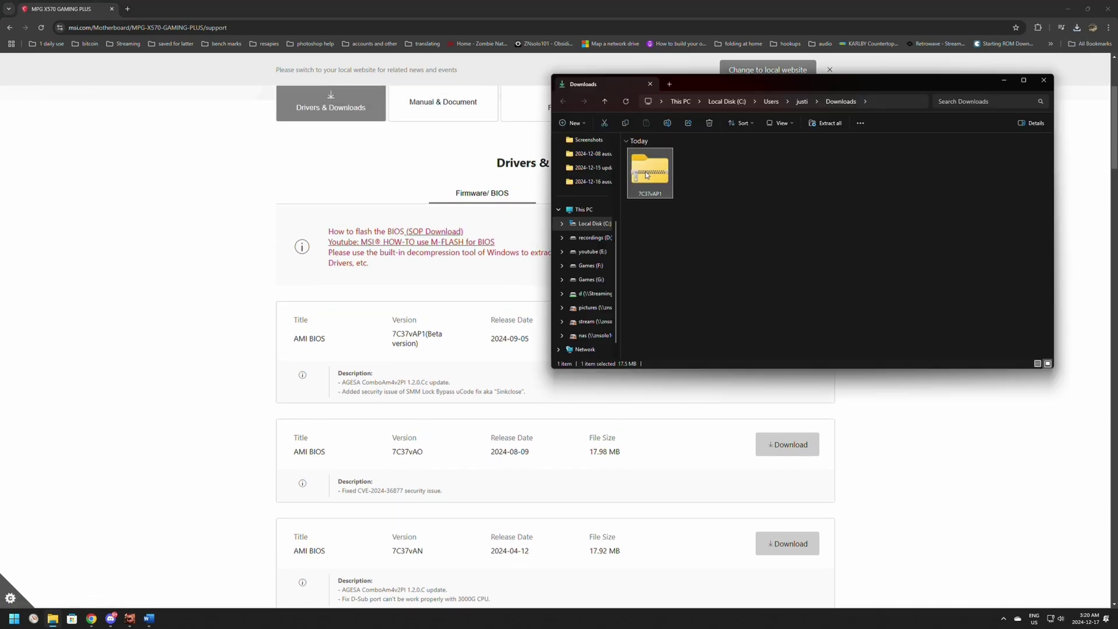
# - Extract the downloaded BIOS zip with Extract All
pyautogui.rightClick(645, 175)
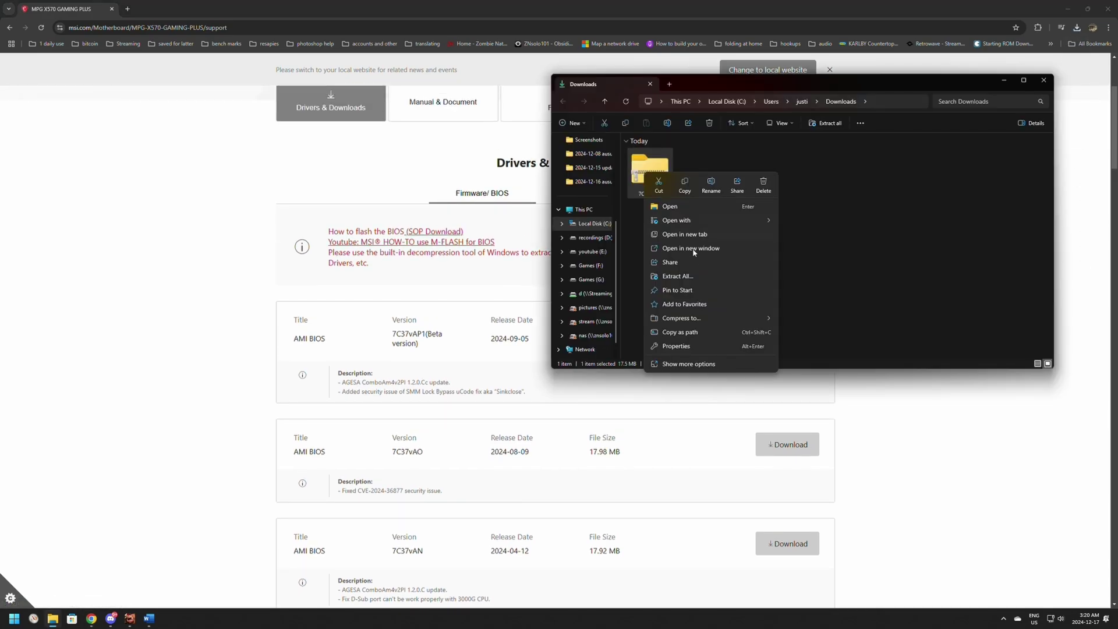
pyautogui.click(675, 276)
pyautogui.click(638, 393)
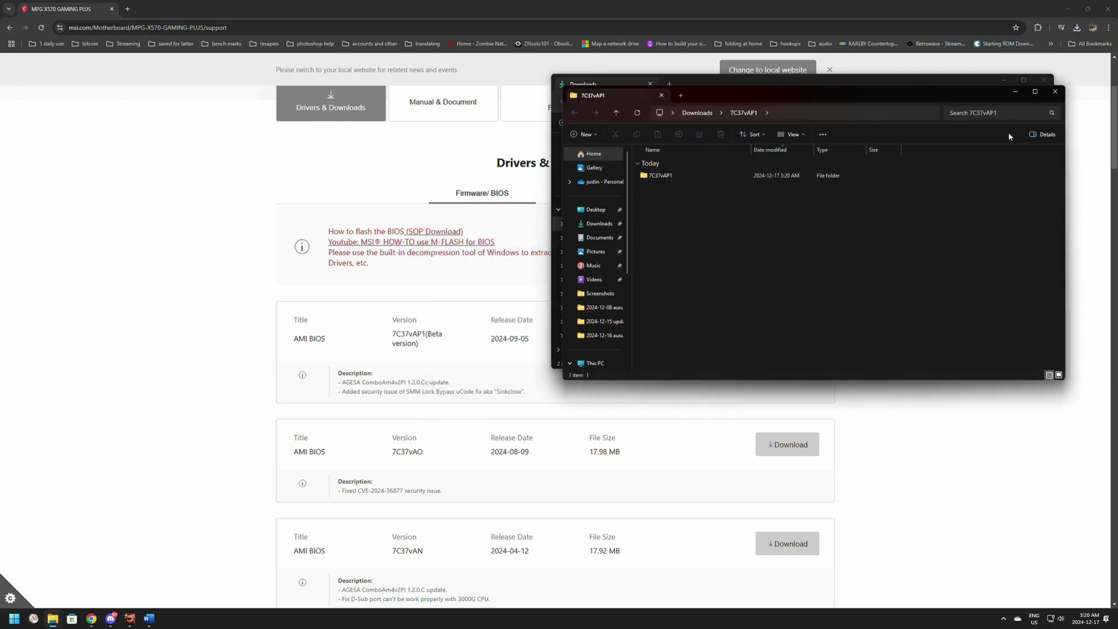
pyautogui.click(1055, 92)
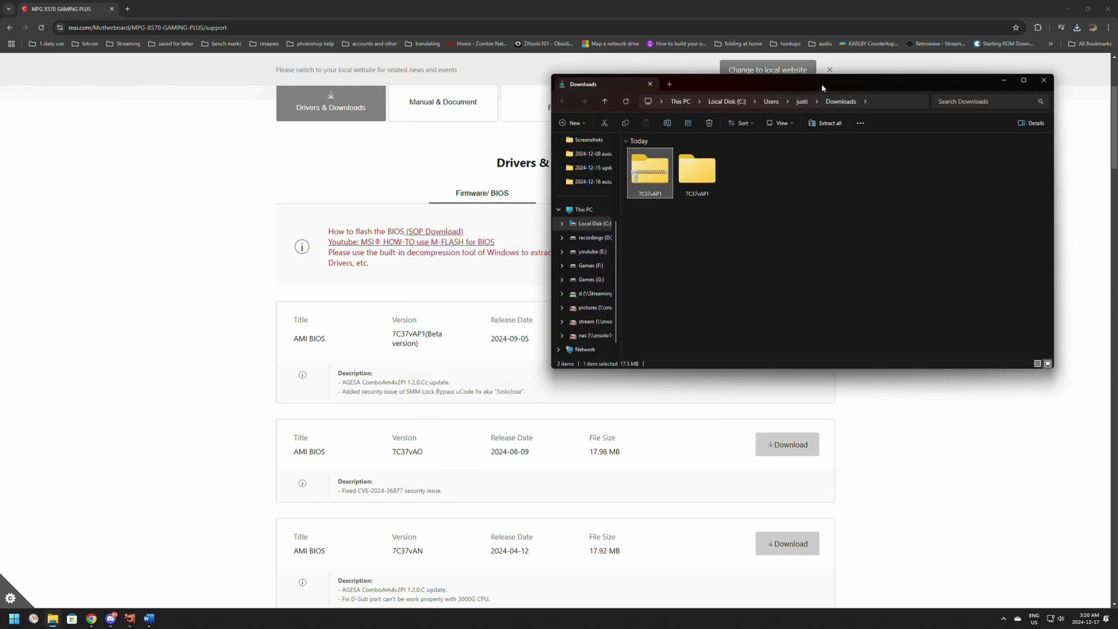
# - Close Chrome and drag the extracted 7C37vAP1 folder onto the random (H:) drive
pyautogui.moveTo(821, 82); pyautogui.dragTo(842, 108)
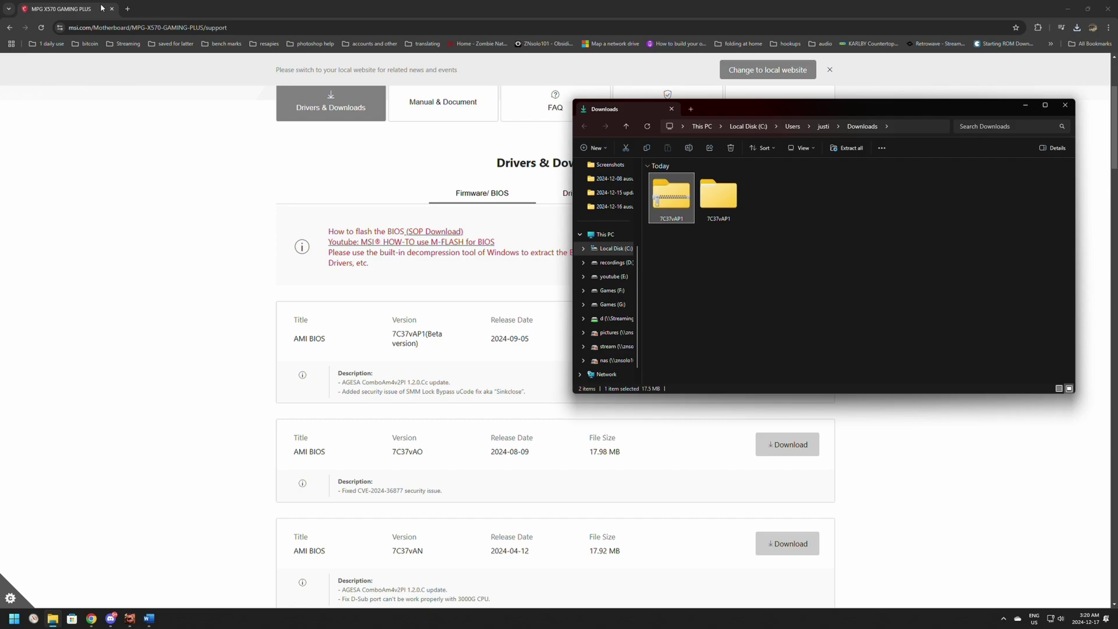
pyautogui.click(1107, 10)
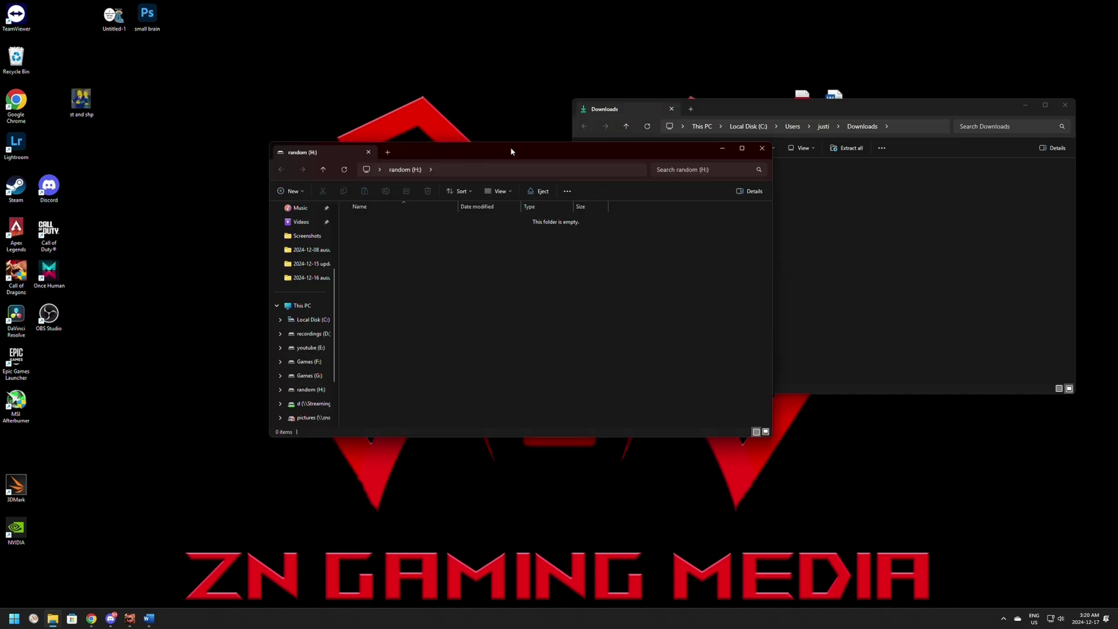
pyautogui.click(787, 110)
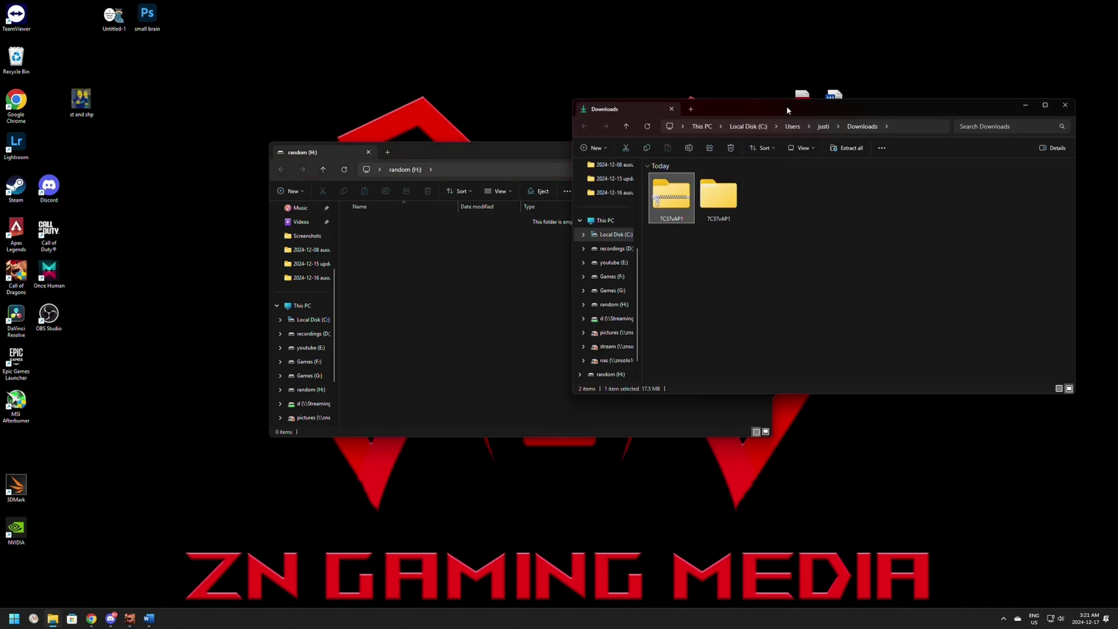
pyautogui.click(720, 196)
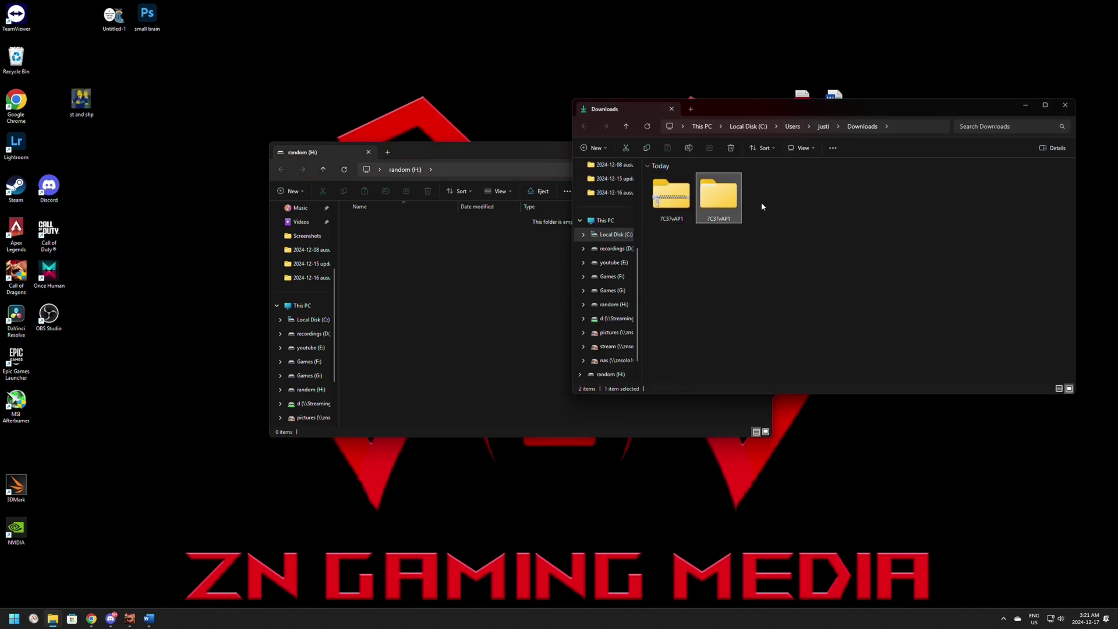
pyautogui.moveTo(719, 195); pyautogui.dragTo(441, 297)
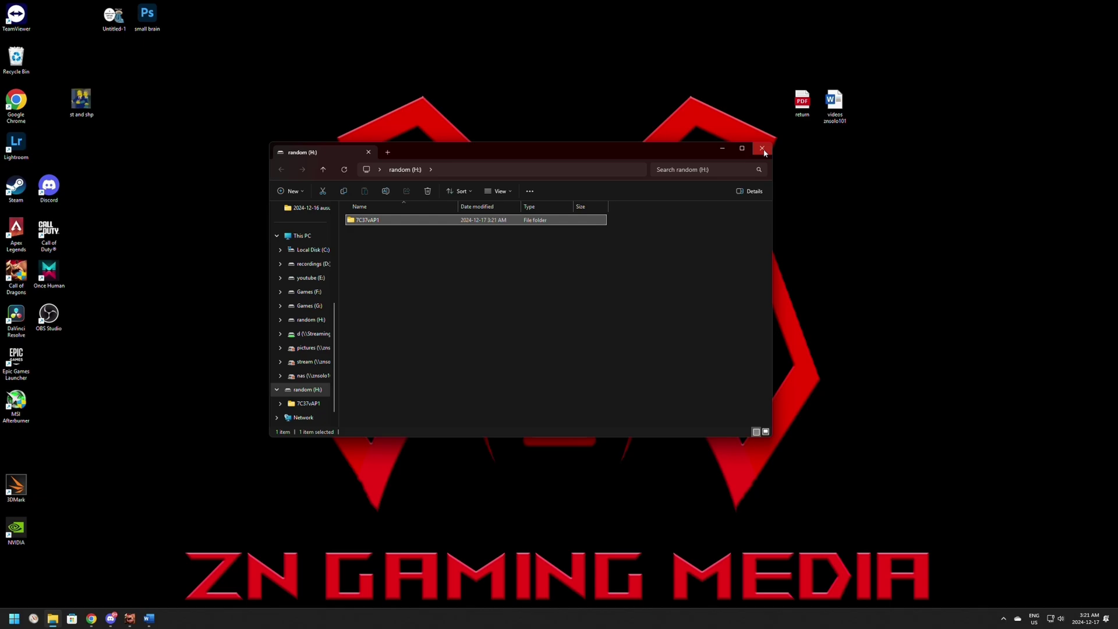
pyautogui.click(760, 147)
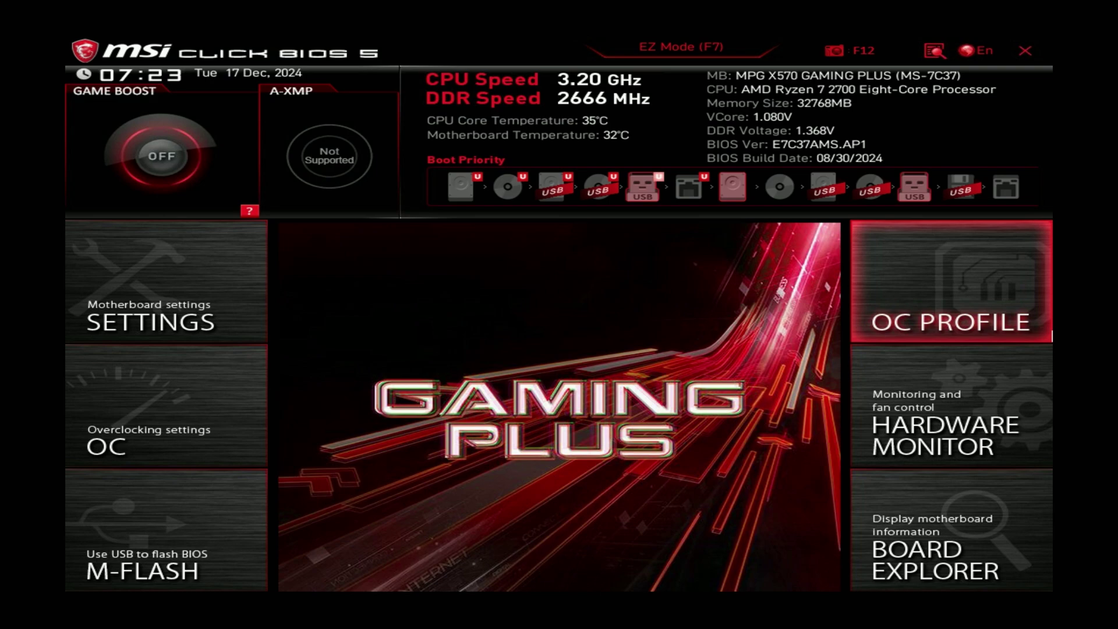
# - Switch to Advanced mode with F7 and enter the M-FLASH utility
pyautogui.press('F7')
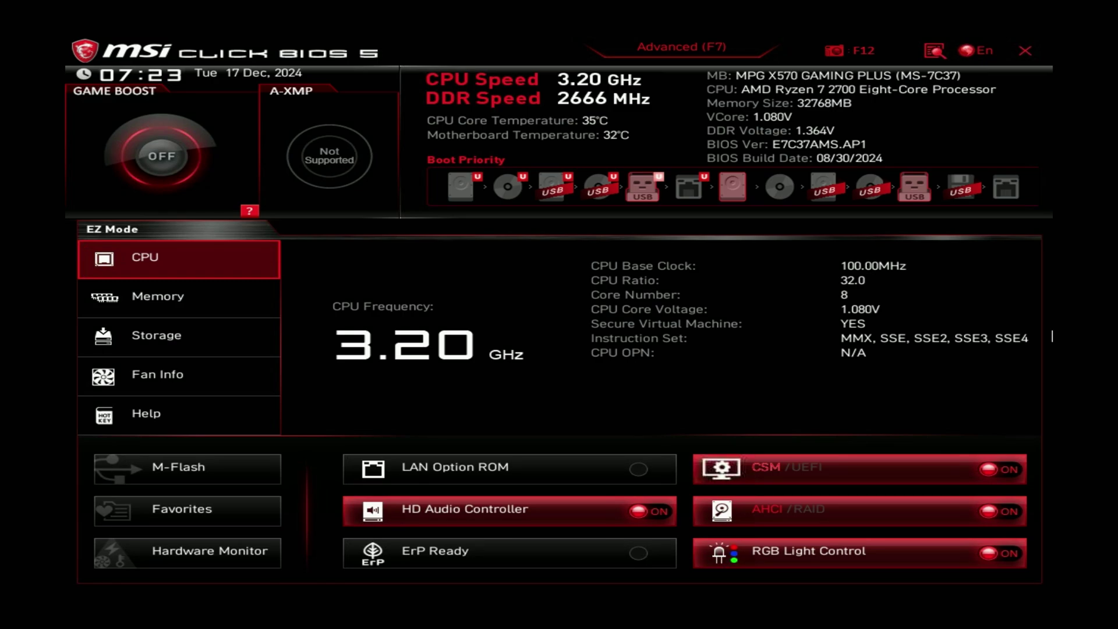
pyautogui.press('F7')
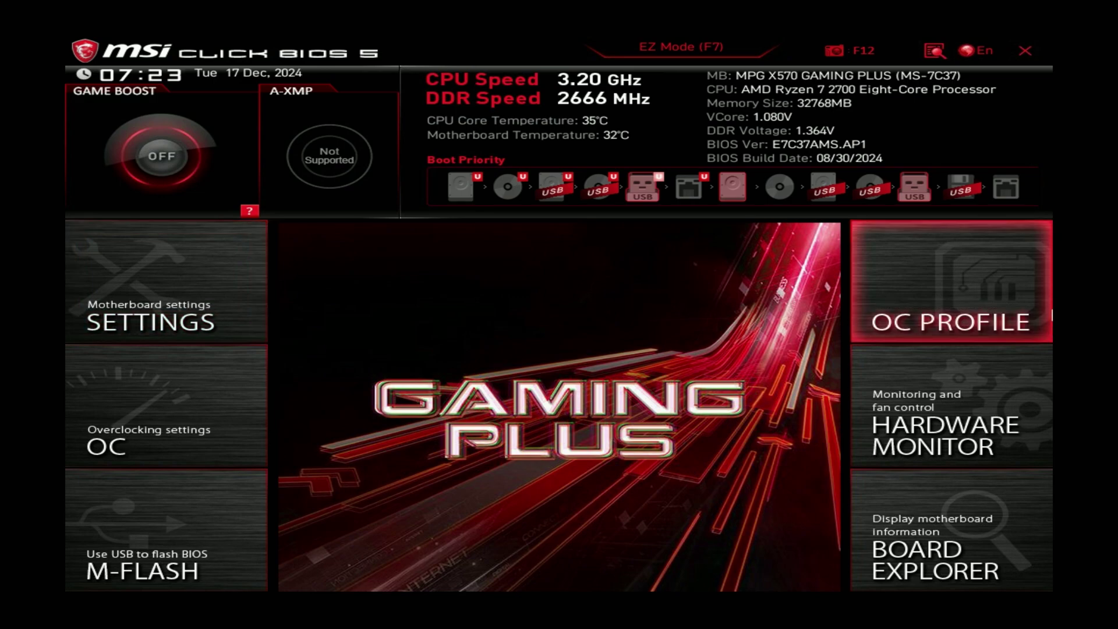
pyautogui.click(166, 541)
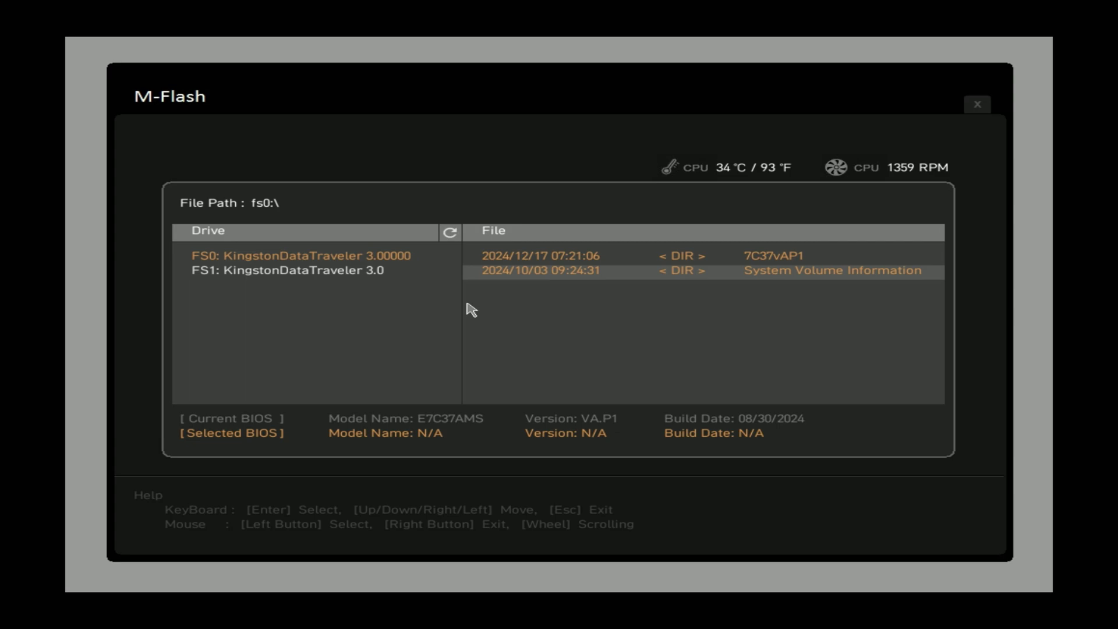
# - Browse fs0 into 7C37vAP1\7C37vAP1 and pick E7C37AMS.AP1, declining the first prompt
pyautogui.click(320, 277)
pyautogui.click(314, 255)
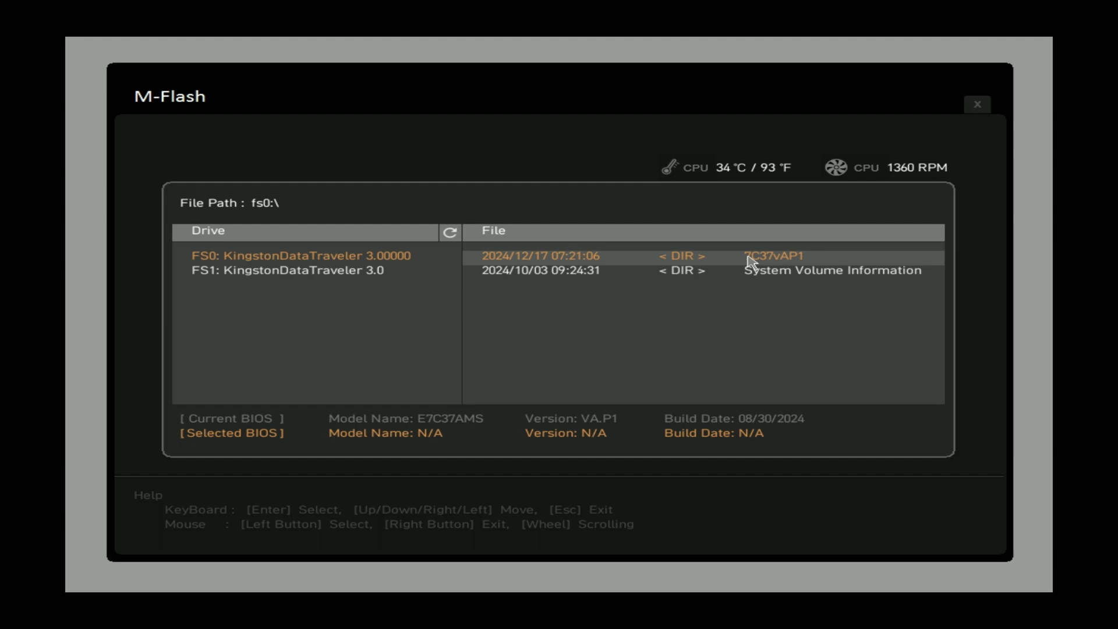
pyautogui.click(580, 262)
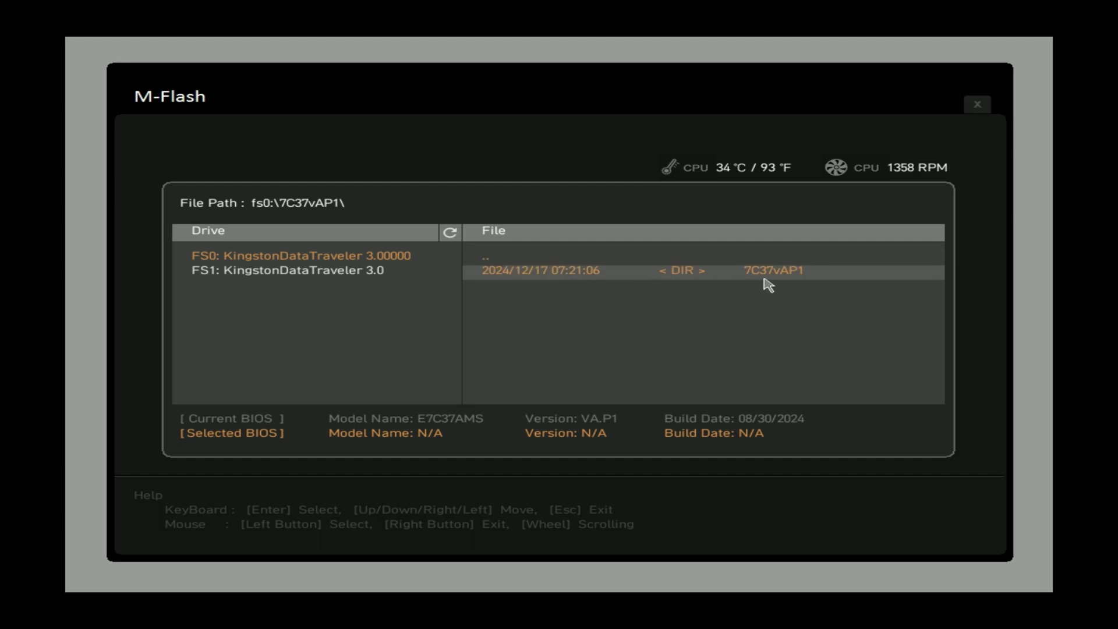
pyautogui.click(737, 273)
pyautogui.click(738, 273)
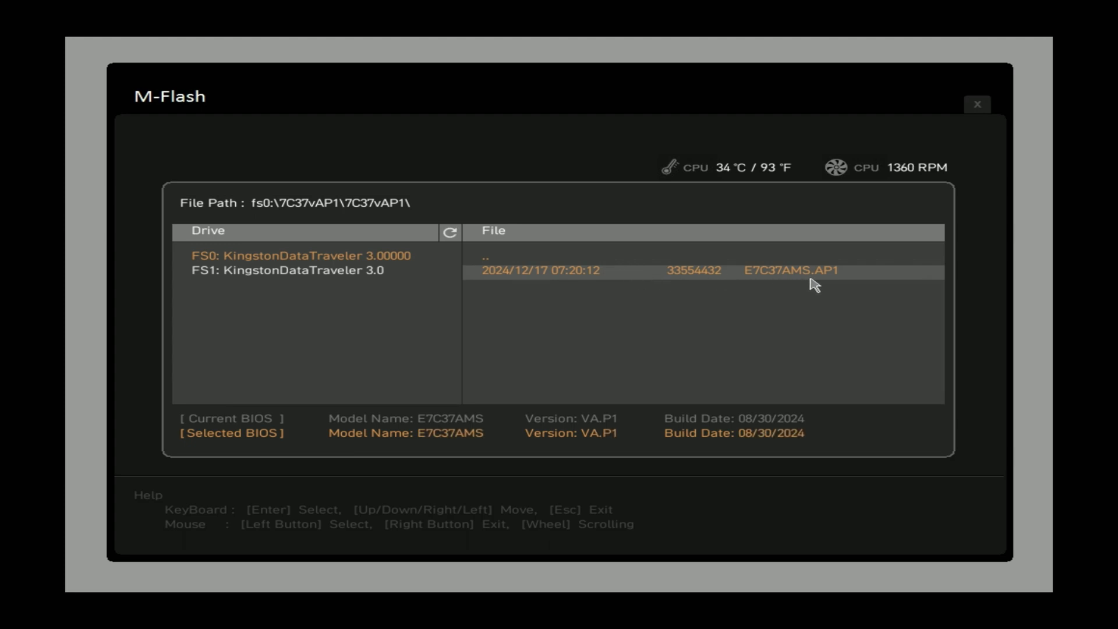
pyautogui.click(745, 278)
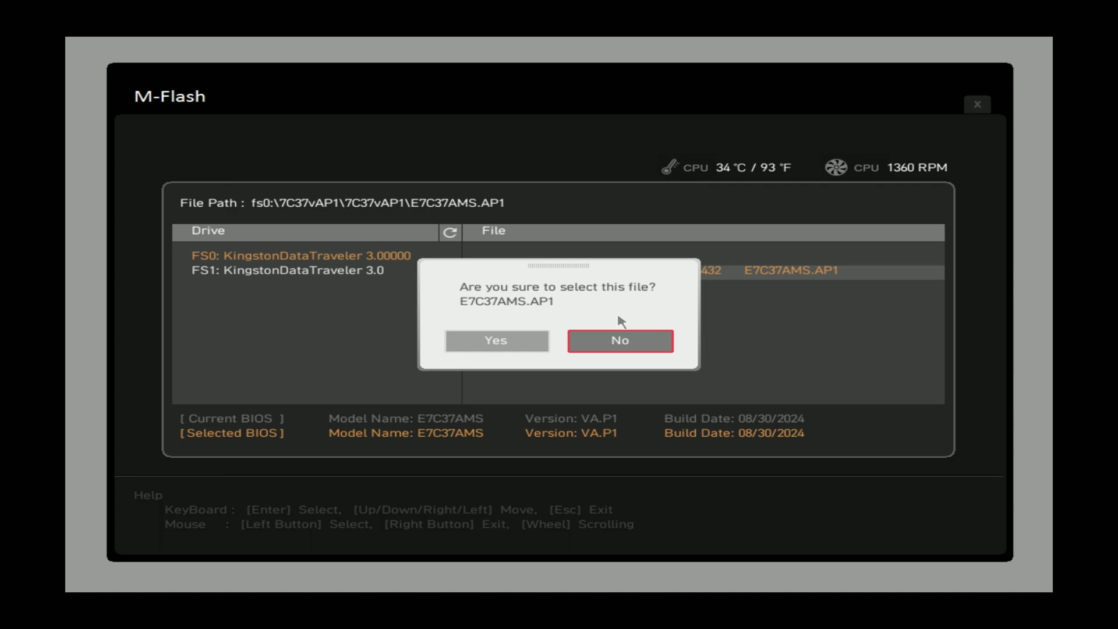
pyautogui.click(654, 342)
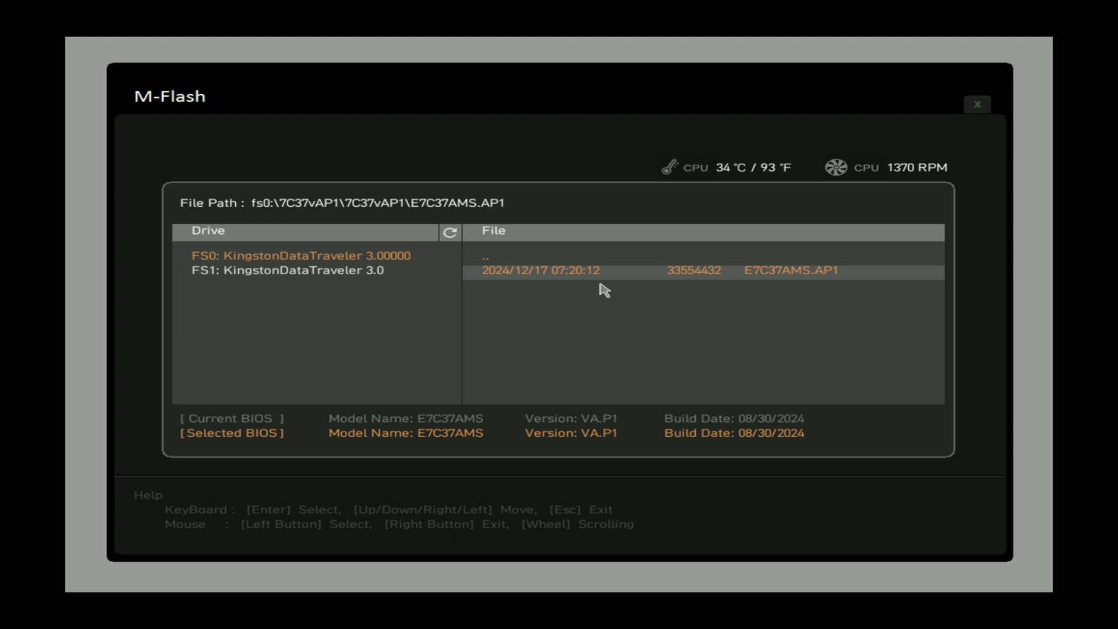
# - Reopen the inner 7C37vAP1 folder and choose E7C37AMS.AP1 as the BIOS to flash
pyautogui.click(548, 263)
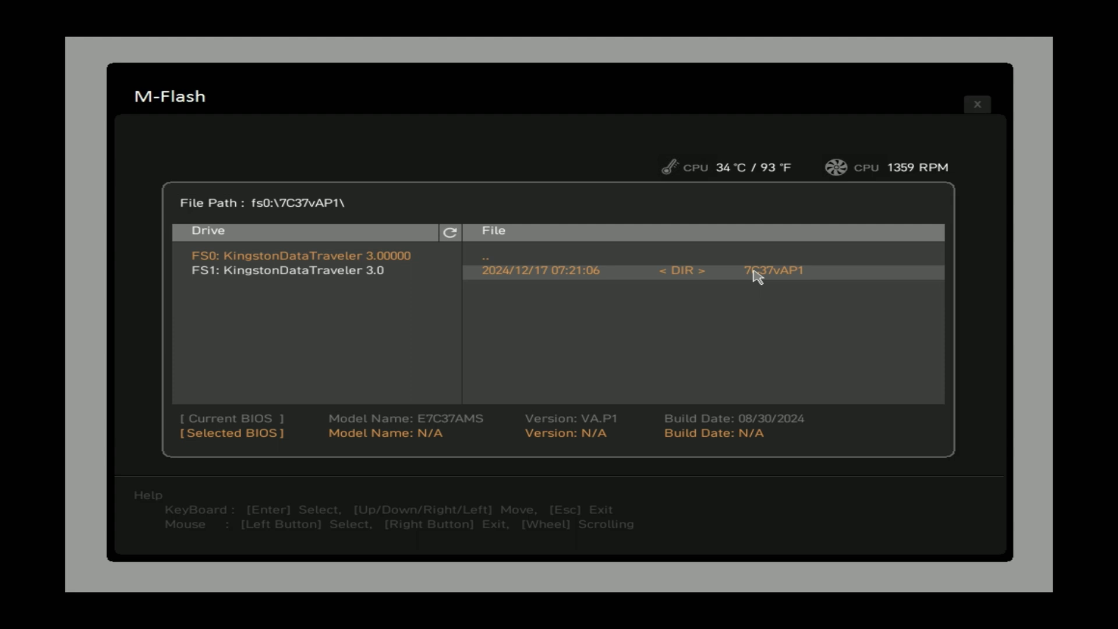
pyautogui.click(716, 274)
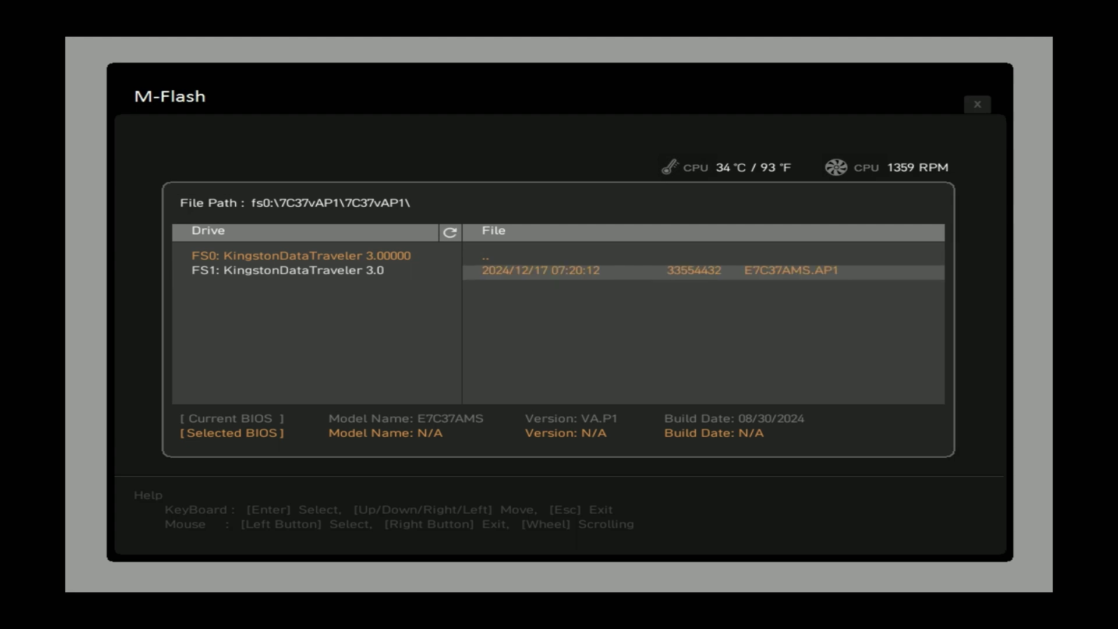
pyautogui.click(743, 274)
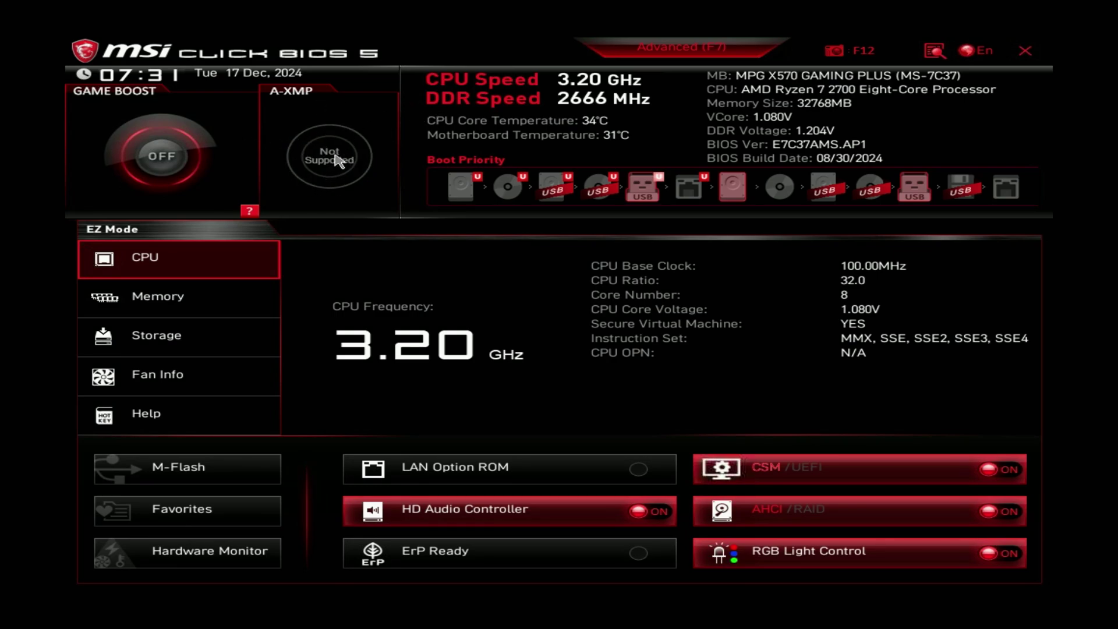
# - Show the Memory page: DRAM at 2666 MHz, two 16384 MB modules in DIMMA2 and DIMMB2
pyautogui.press('Down')
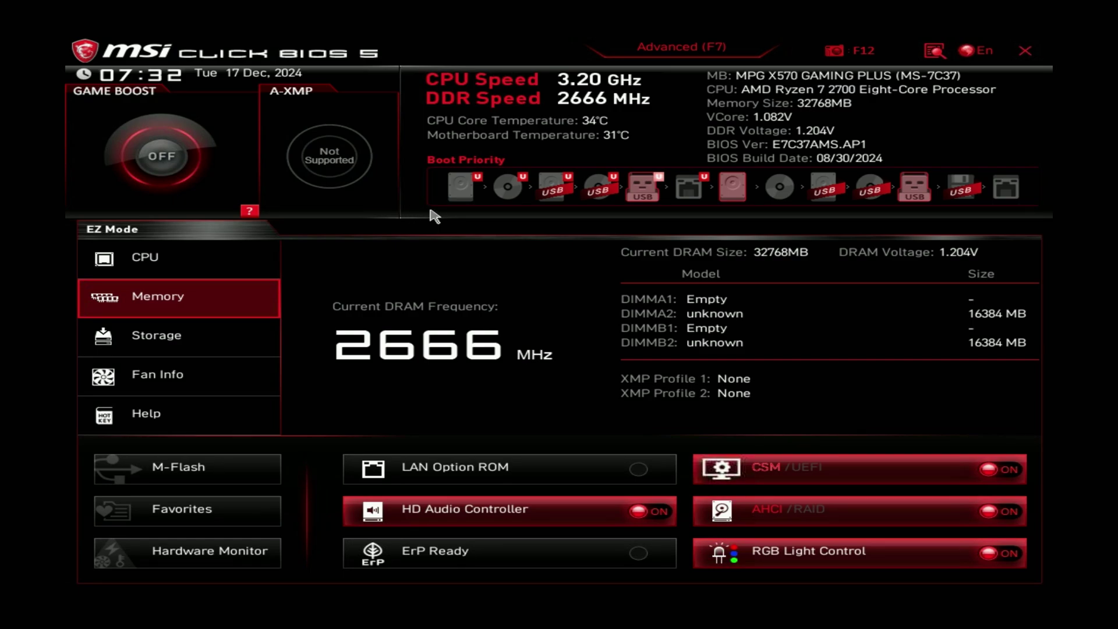
# - In the OC menu, view the DRAM Frequency options and keep it on Auto (2666MHz)
pyautogui.press('F7')
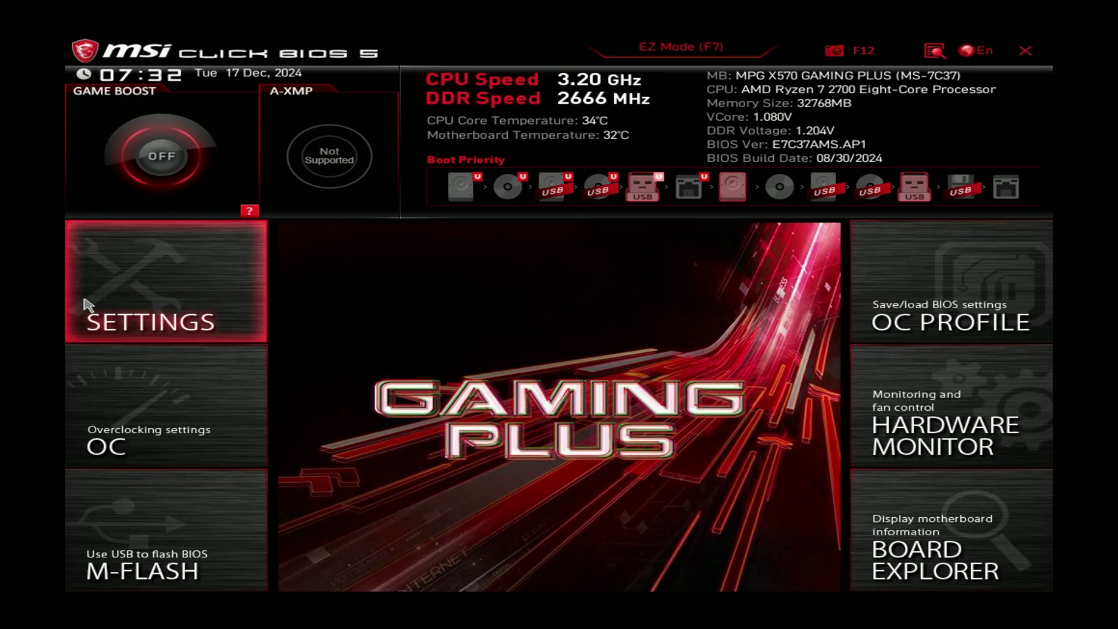
pyautogui.click(145, 429)
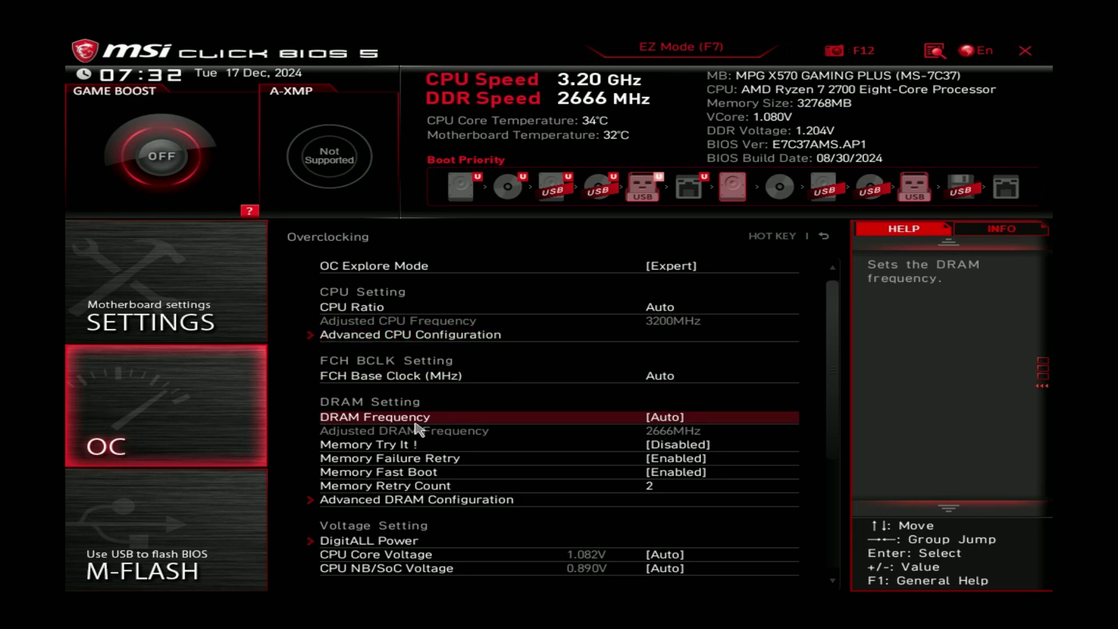
pyautogui.click(673, 420)
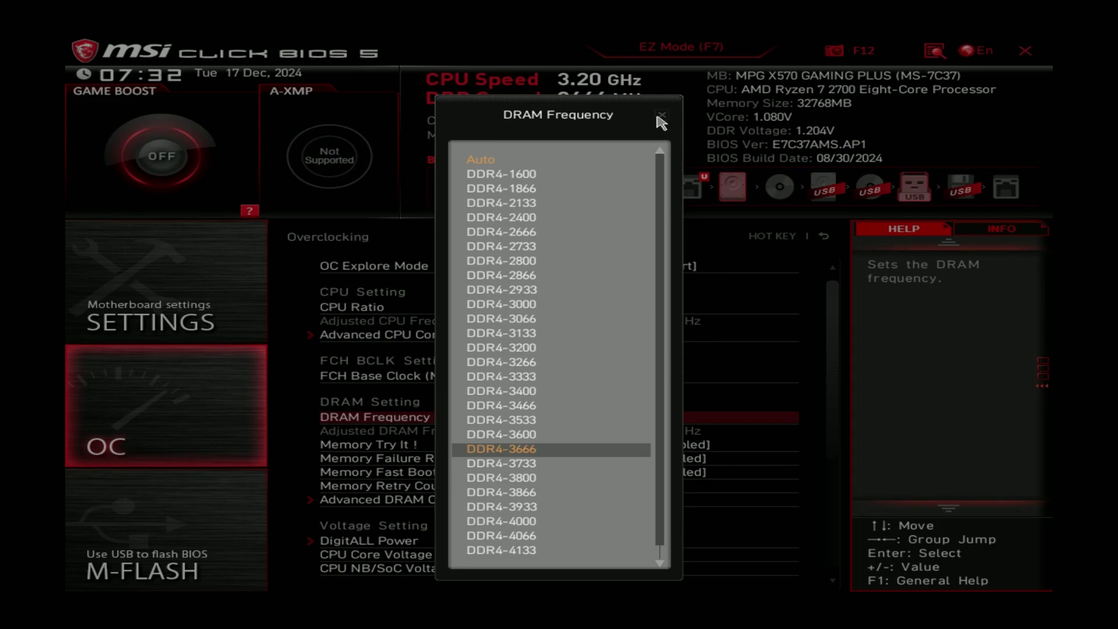
pyautogui.click(662, 115)
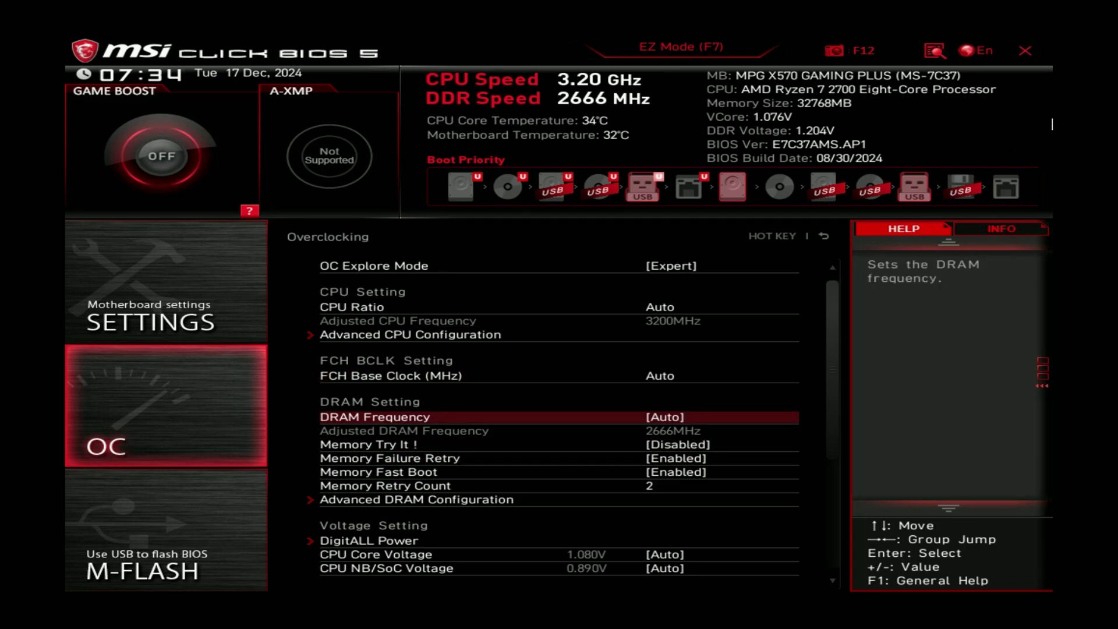
# - Exit the BIOS with the top-right X and confirm Yes, with no settings changed
pyautogui.click(1028, 47)
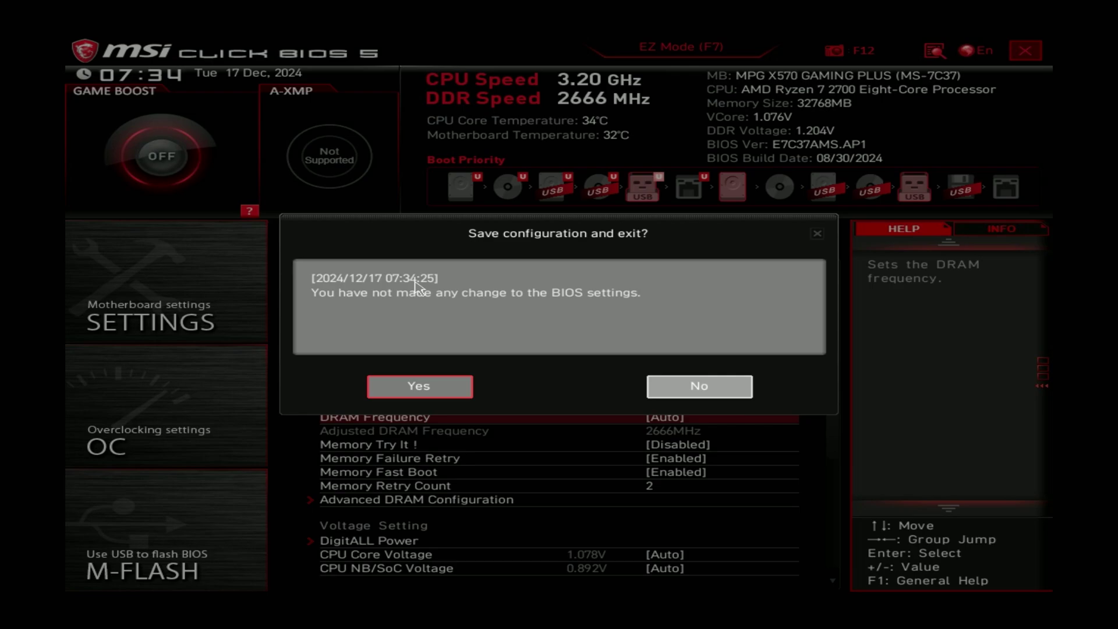
pyautogui.click(420, 386)
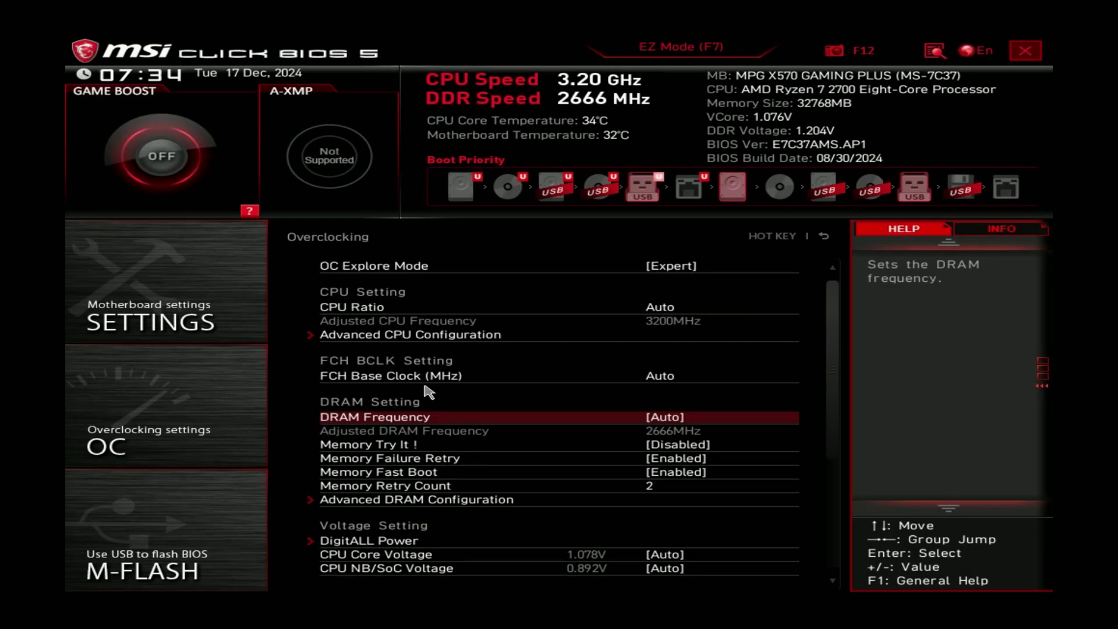